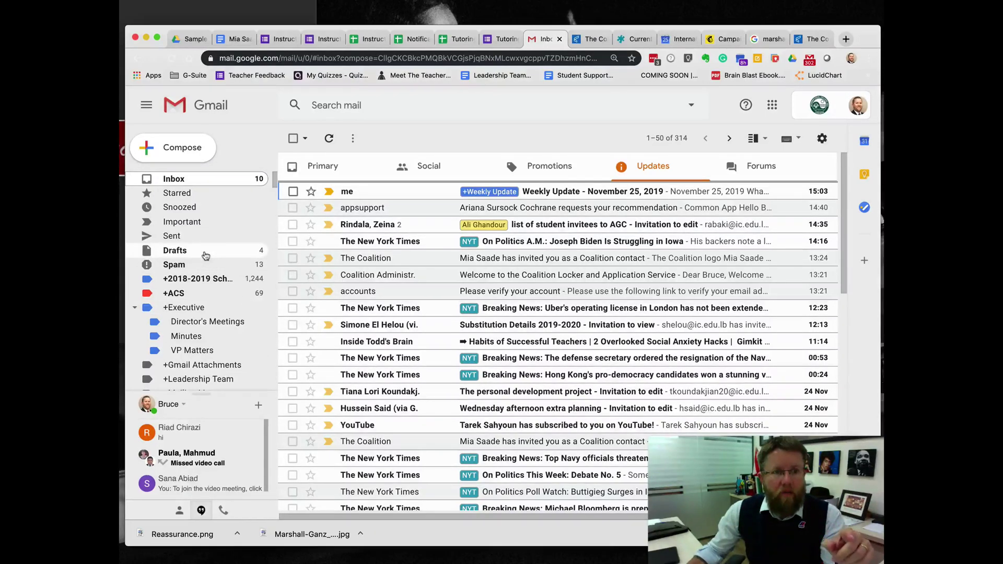
- Browse the label list, open the Classroom label and look through its messages
{"action": "scroll", "coordinate": [204, 326], "scroll_direction": "down", "scroll_amount": 5}
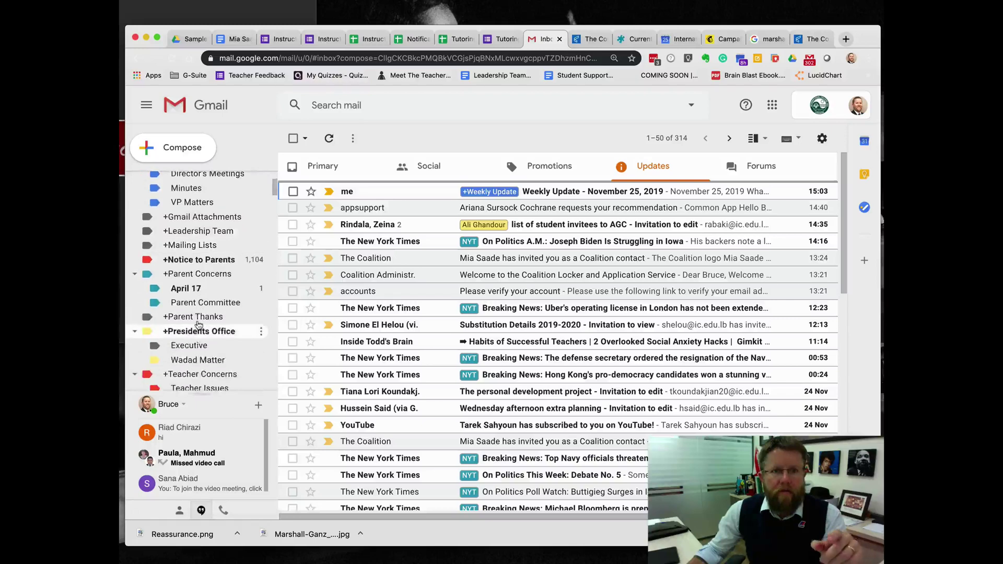
{"action": "scroll", "coordinate": [198, 325], "scroll_direction": "down", "scroll_amount": 3}
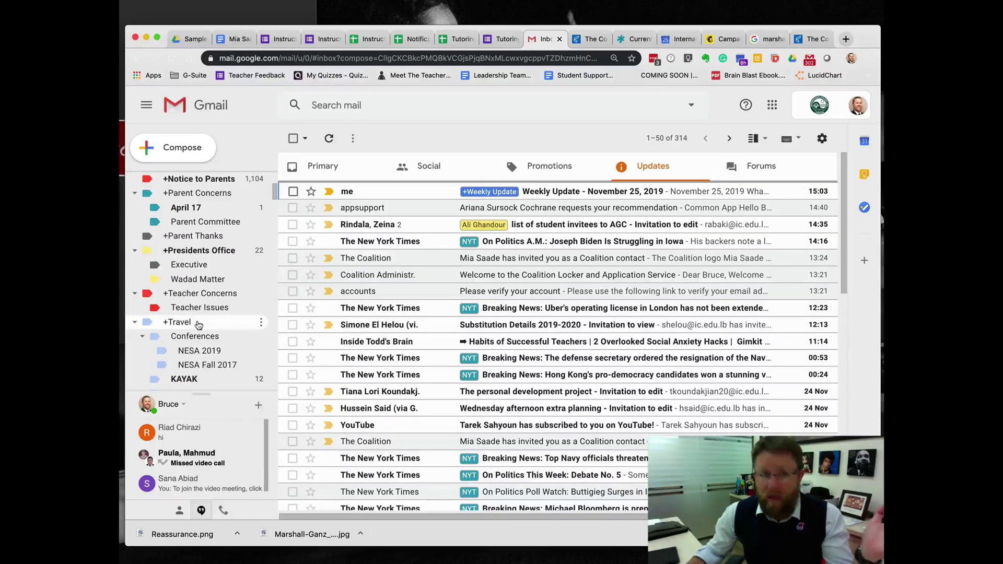
{"action": "scroll", "coordinate": [199, 325], "scroll_direction": "down", "scroll_amount": 10}
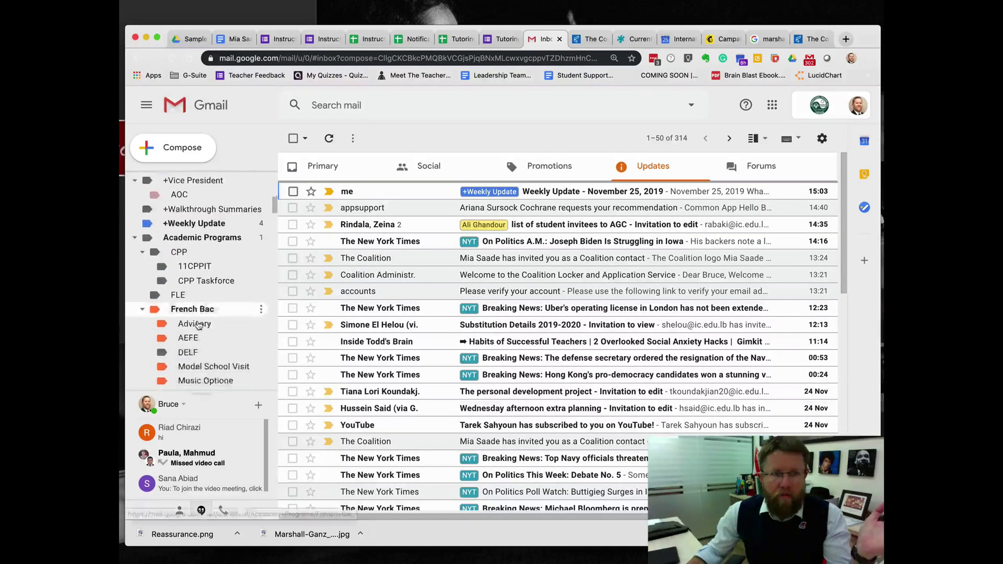
{"action": "scroll", "coordinate": [199, 325], "scroll_direction": "down", "scroll_amount": 10}
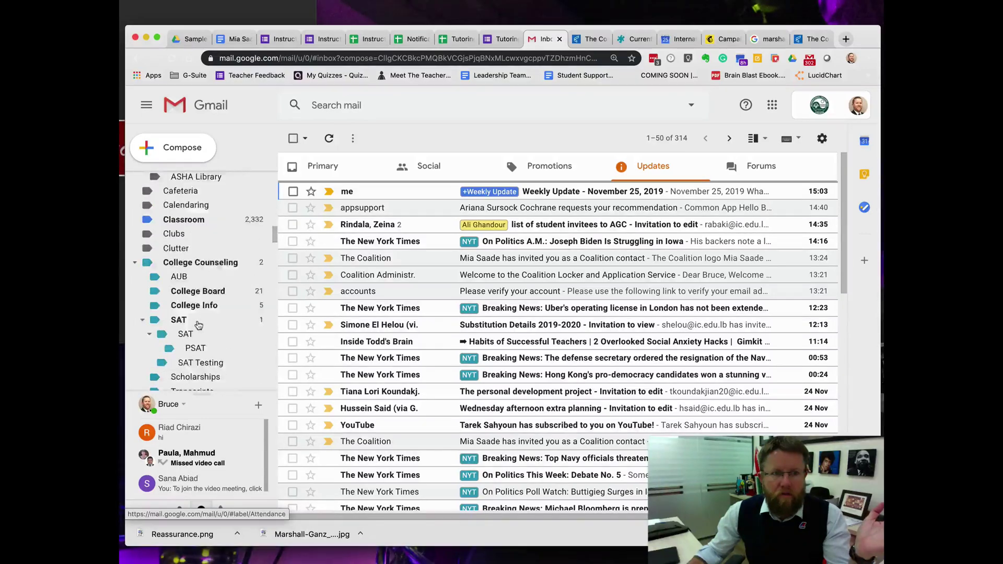
{"action": "scroll", "coordinate": [198, 325], "scroll_direction": "up", "scroll_amount": 3}
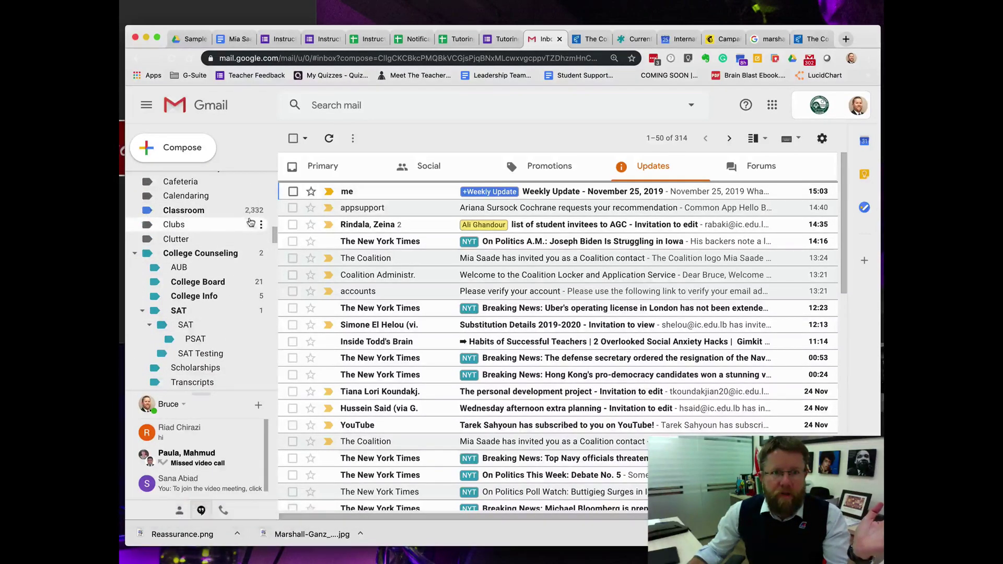
{"action": "left_click", "coordinate": [192, 210]}
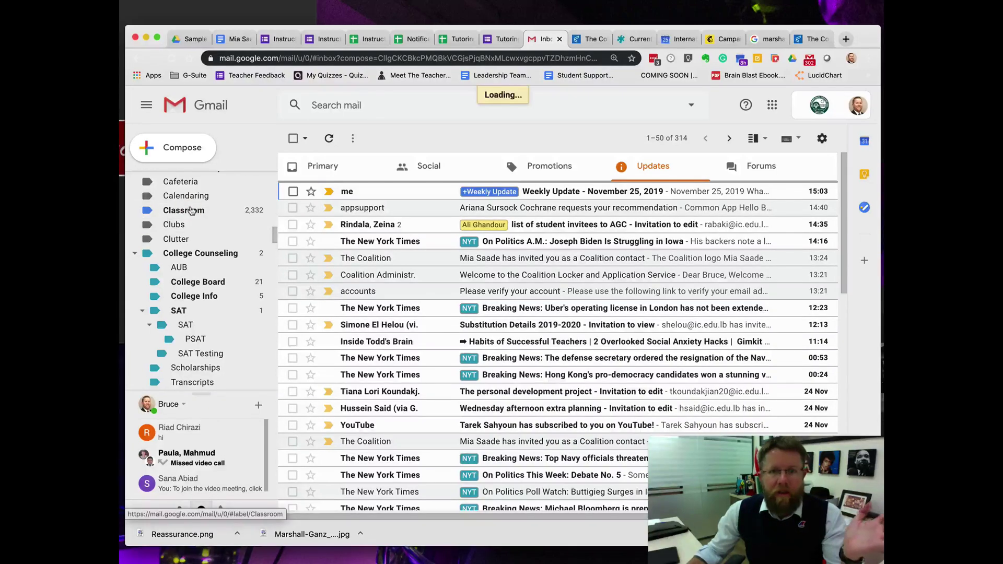
{"action": "scroll", "coordinate": [503, 309], "scroll_direction": "down", "scroll_amount": 10}
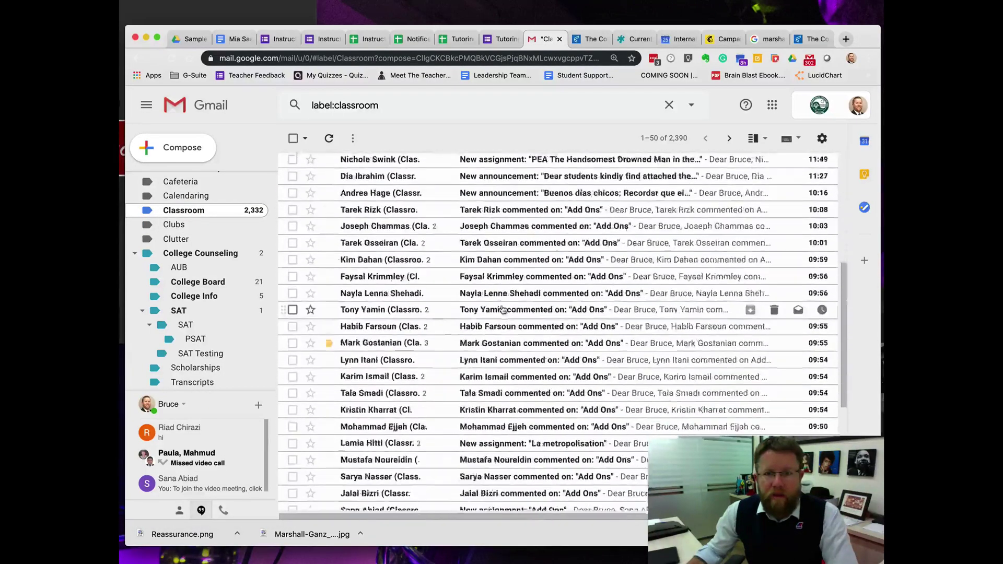
{"action": "scroll", "coordinate": [503, 309], "scroll_direction": "up", "scroll_amount": 7}
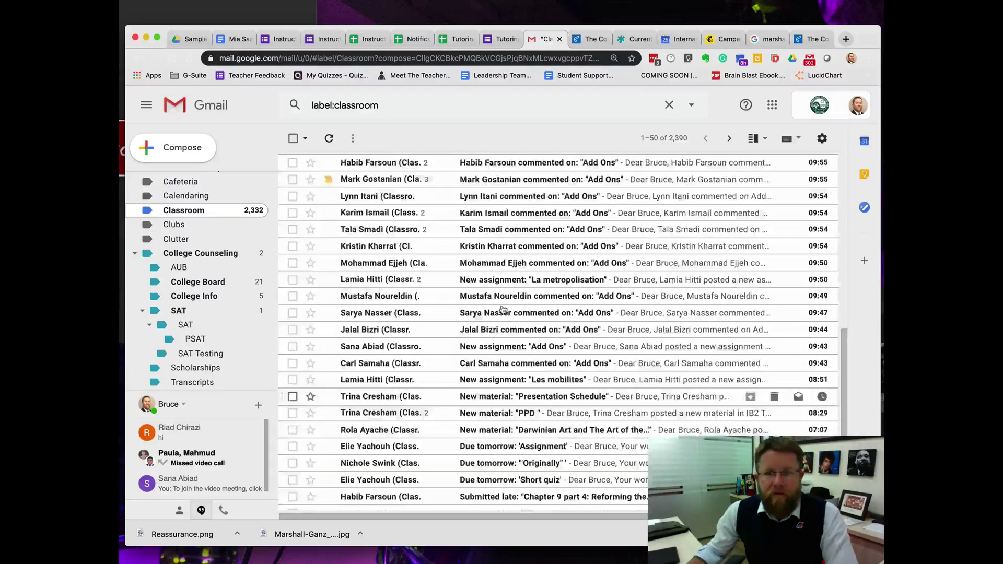
{"action": "scroll", "coordinate": [503, 309], "scroll_direction": "up", "scroll_amount": 4}
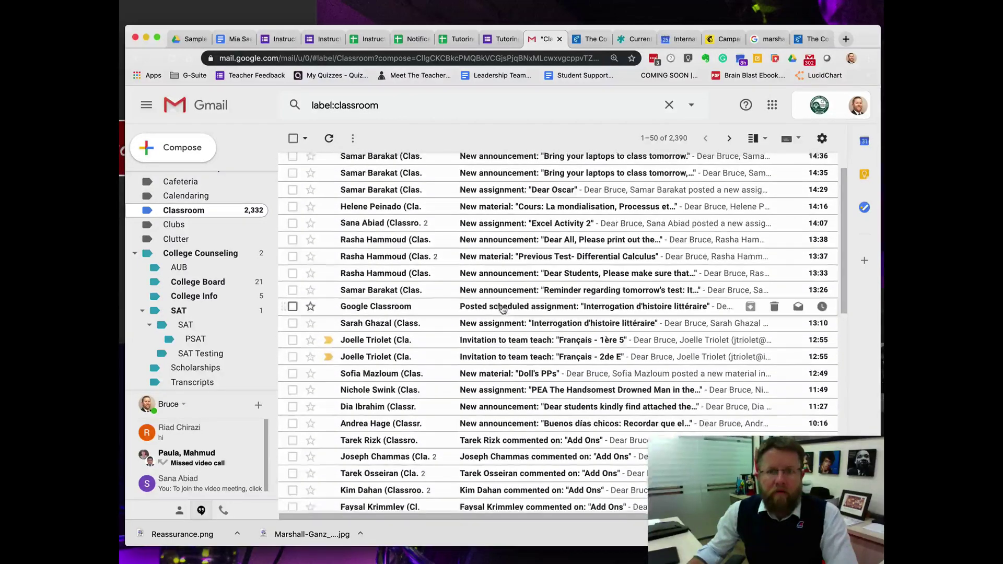
{"action": "scroll", "coordinate": [216, 208], "scroll_direction": "up", "scroll_amount": 5}
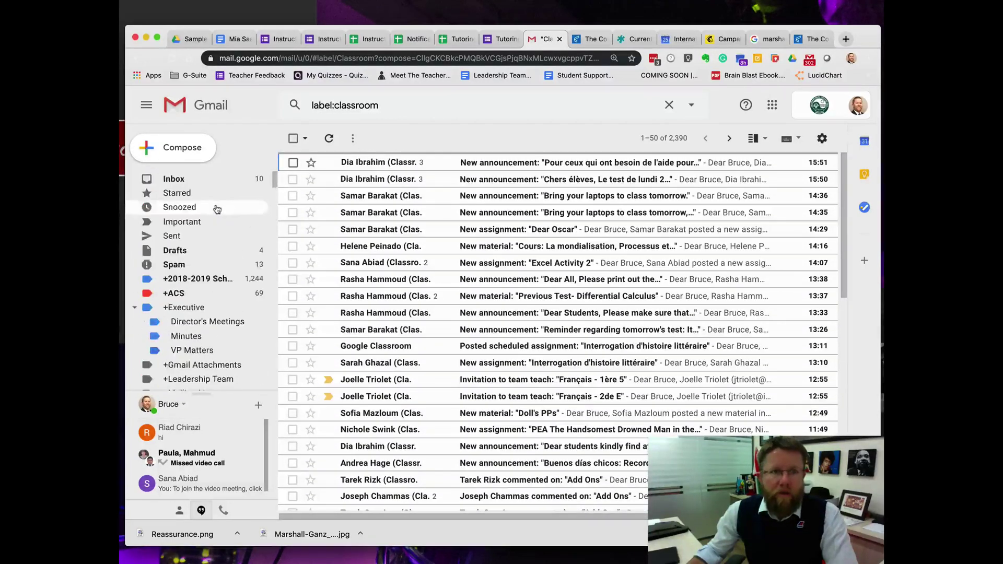
- Start a filter for messages like the New York Times "On Politics A.M." email in the inbox's Updates category, keeping the prefilled criteria
{"action": "left_click", "coordinate": [206, 179]}
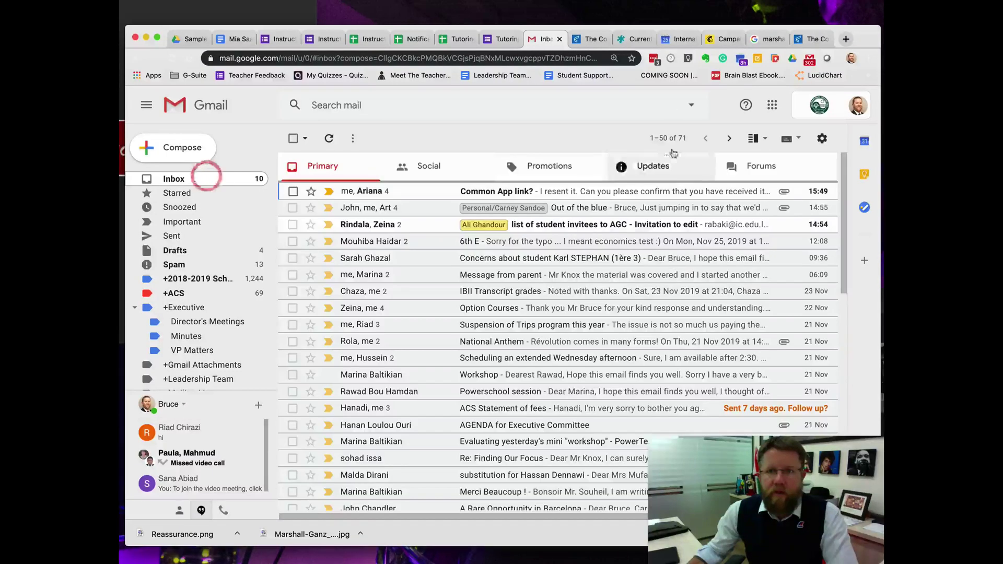
{"action": "left_click", "coordinate": [666, 164]}
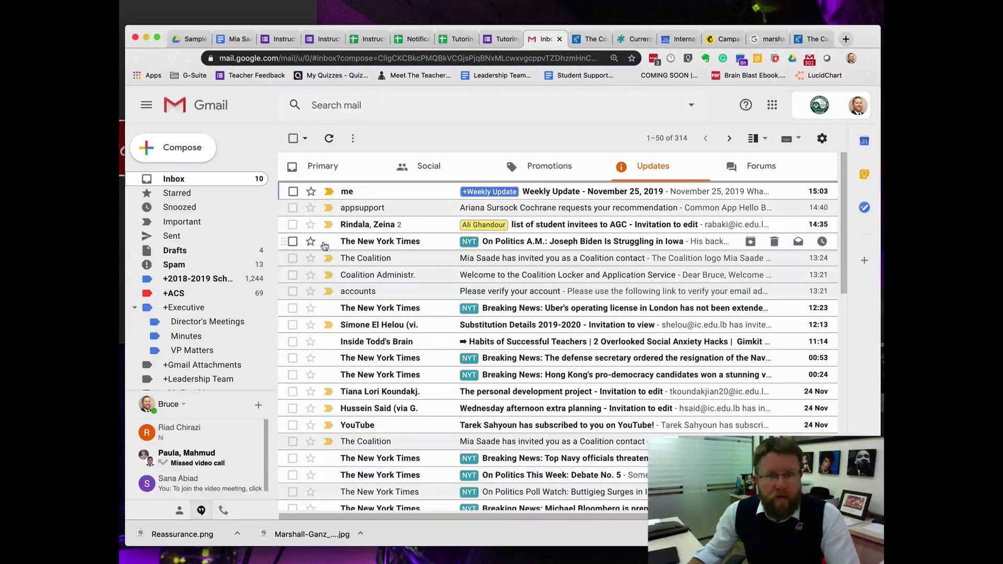
{"action": "left_click", "coordinate": [293, 241]}
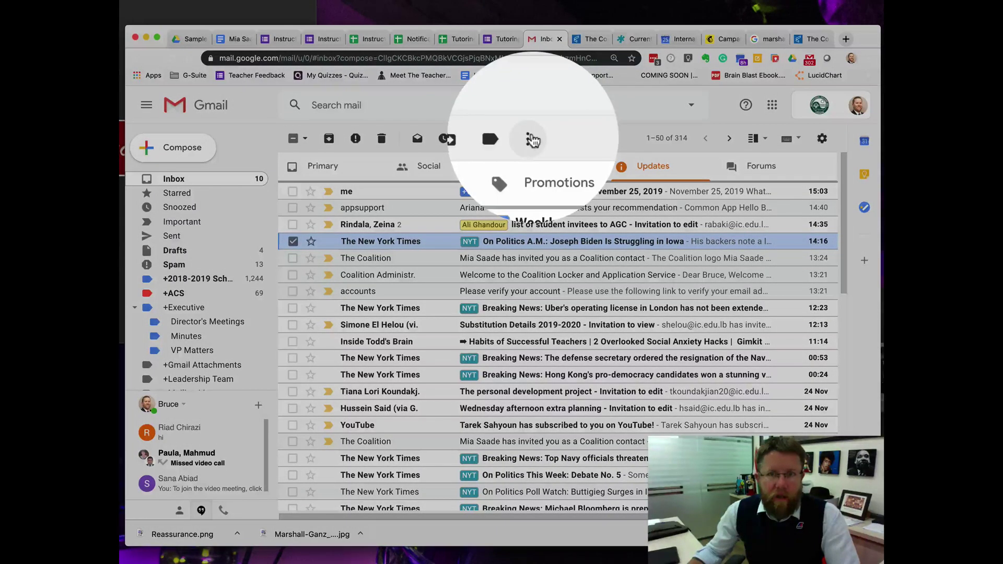
{"action": "left_click", "coordinate": [530, 139]}
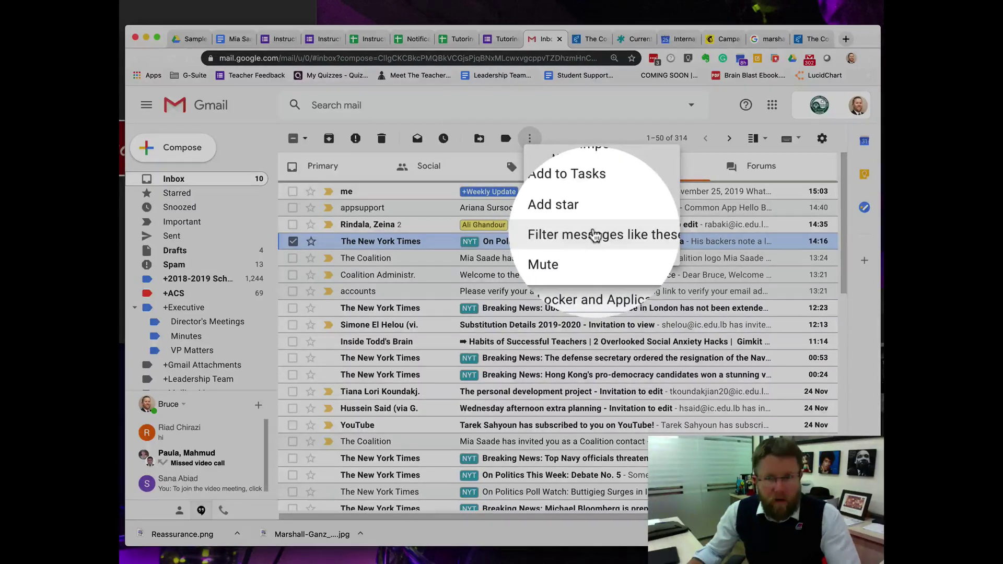
{"action": "left_click", "coordinate": [595, 235]}
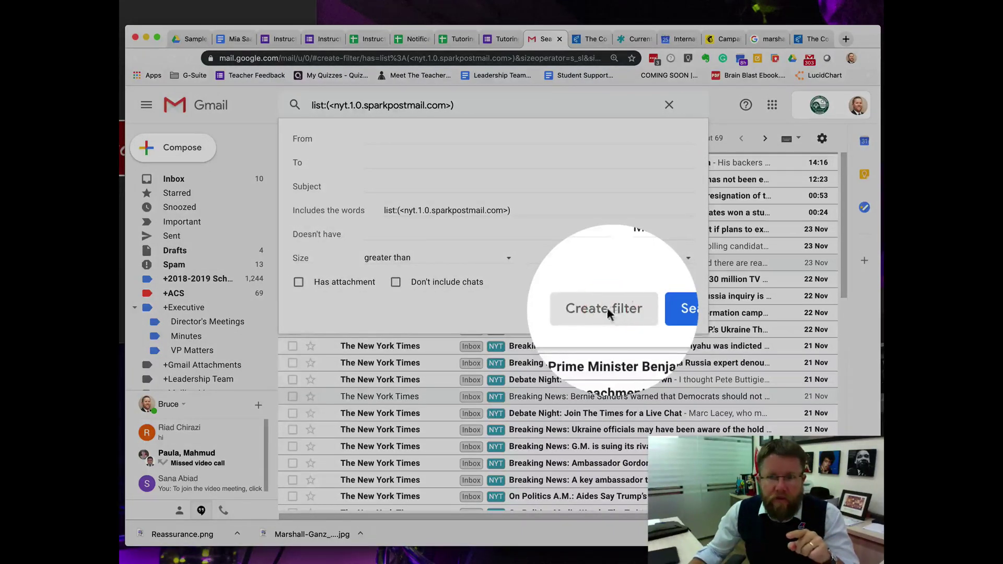
{"action": "left_click", "coordinate": [607, 308]}
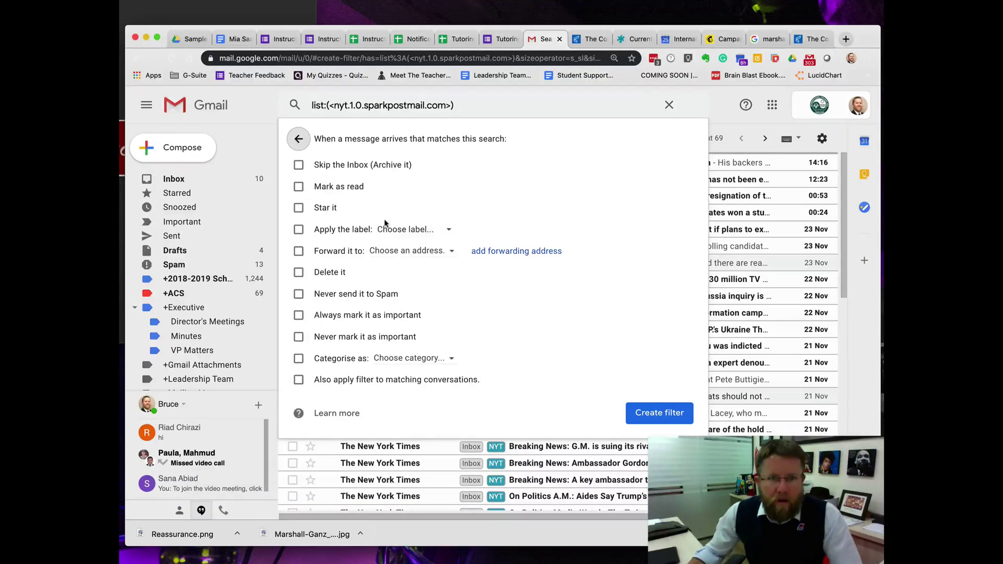
- Set the filter to skip the inbox and apply a new label named New York Times
{"action": "left_click", "coordinate": [297, 166]}
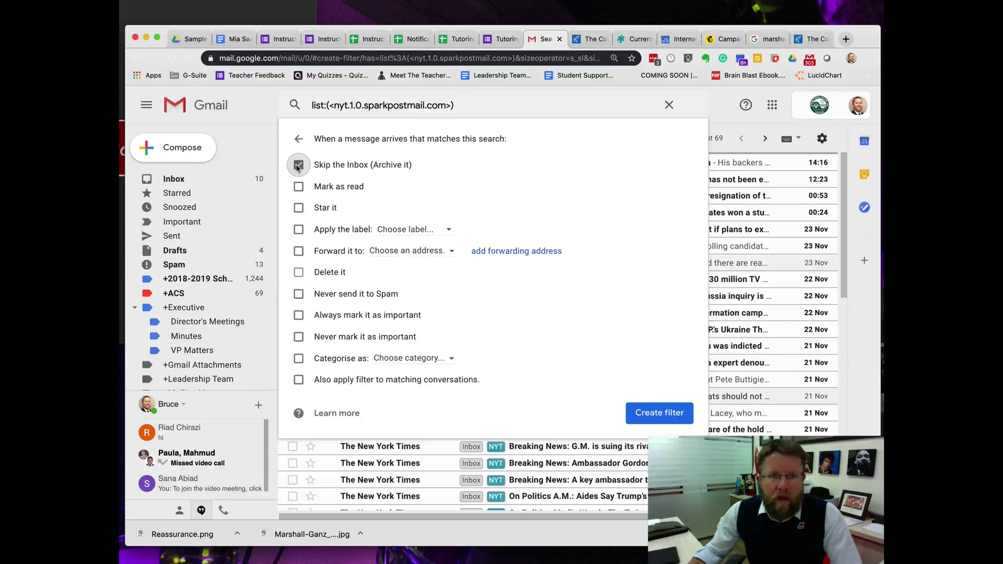
{"action": "left_click", "coordinate": [298, 230]}
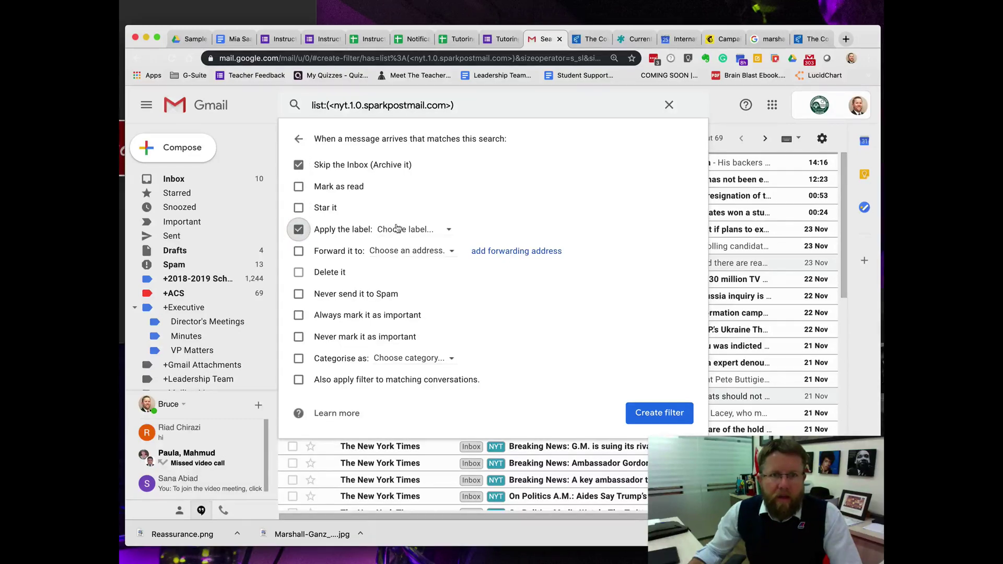
{"action": "left_click", "coordinate": [448, 229]}
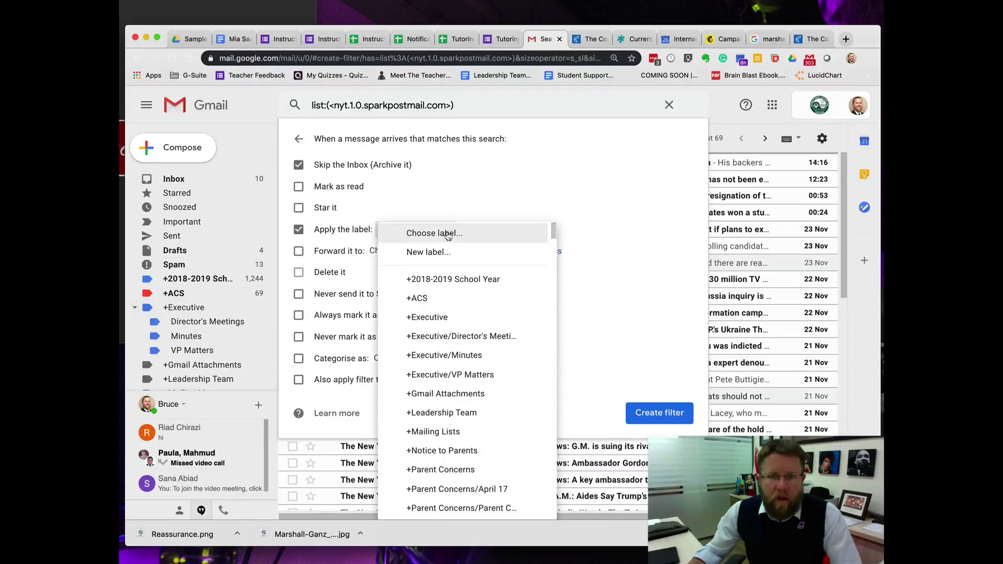
{"action": "left_click", "coordinate": [434, 253]}
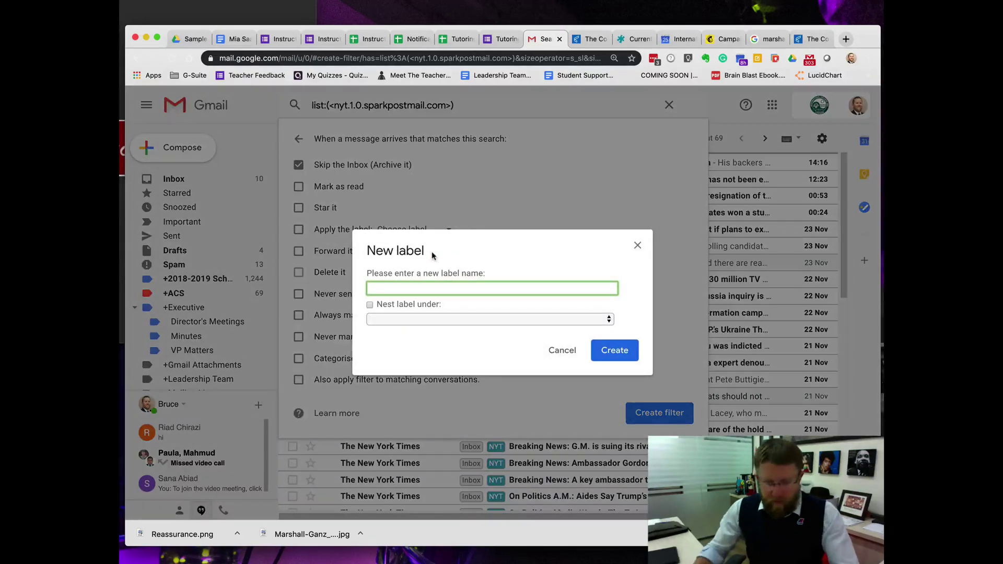
{"action": "type", "text": "New "}
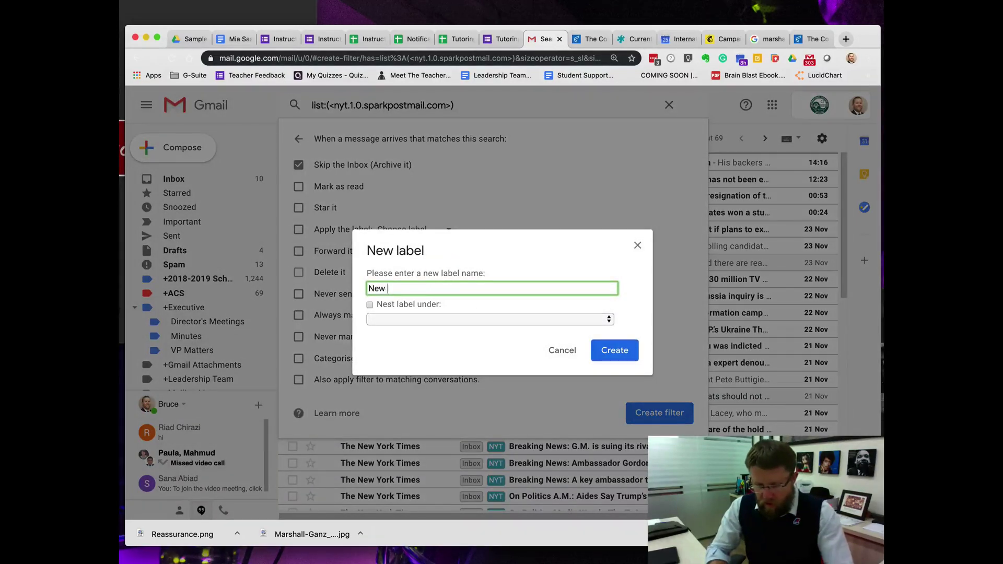
{"action": "type", "text": "York Times"}
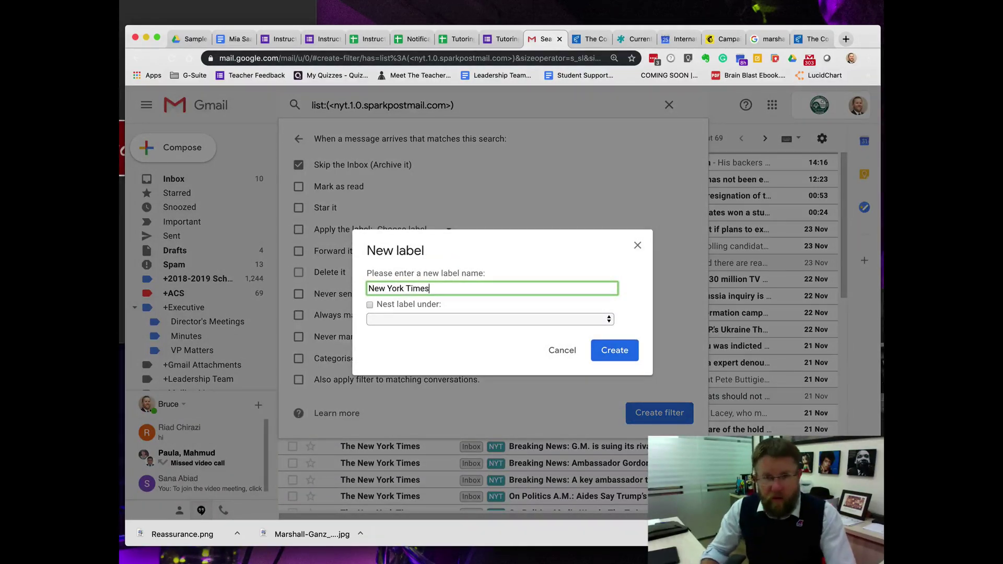
{"action": "left_click", "coordinate": [615, 350]}
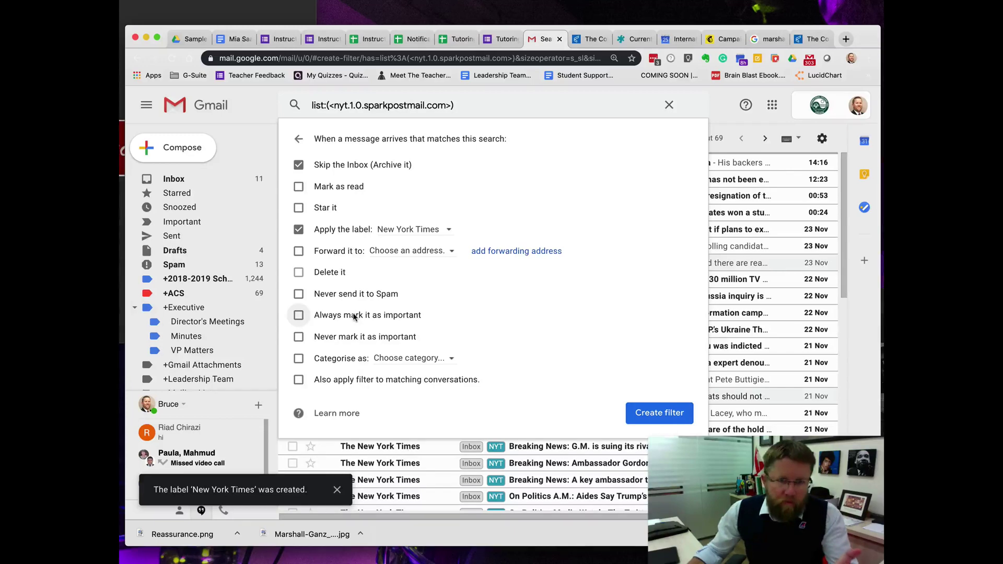
- Categorise matching messages as Updates, also apply the filter to matching conversations, and create the filter
{"action": "left_click", "coordinate": [442, 358]}
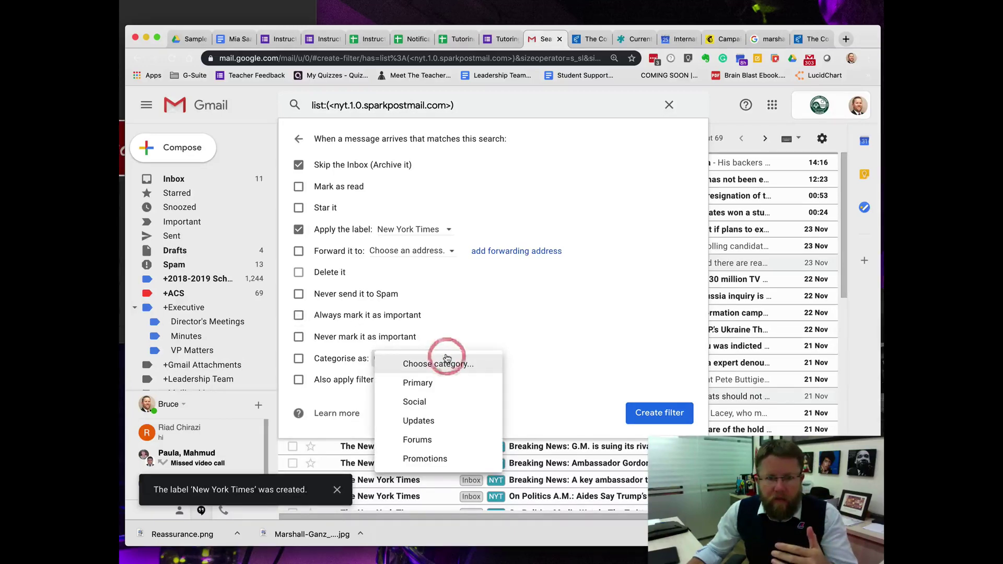
{"action": "left_click", "coordinate": [420, 421]}
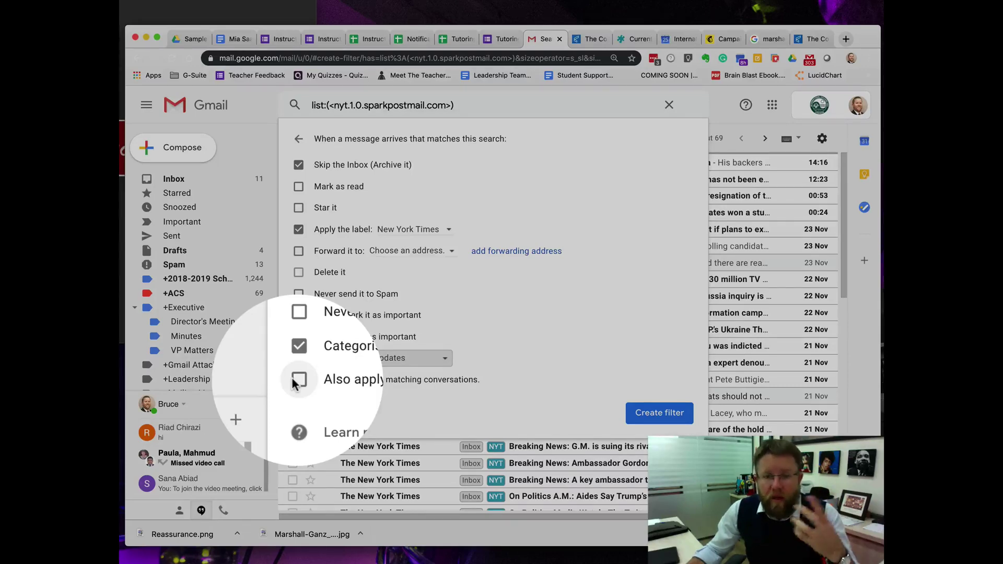
{"action": "left_click", "coordinate": [296, 381]}
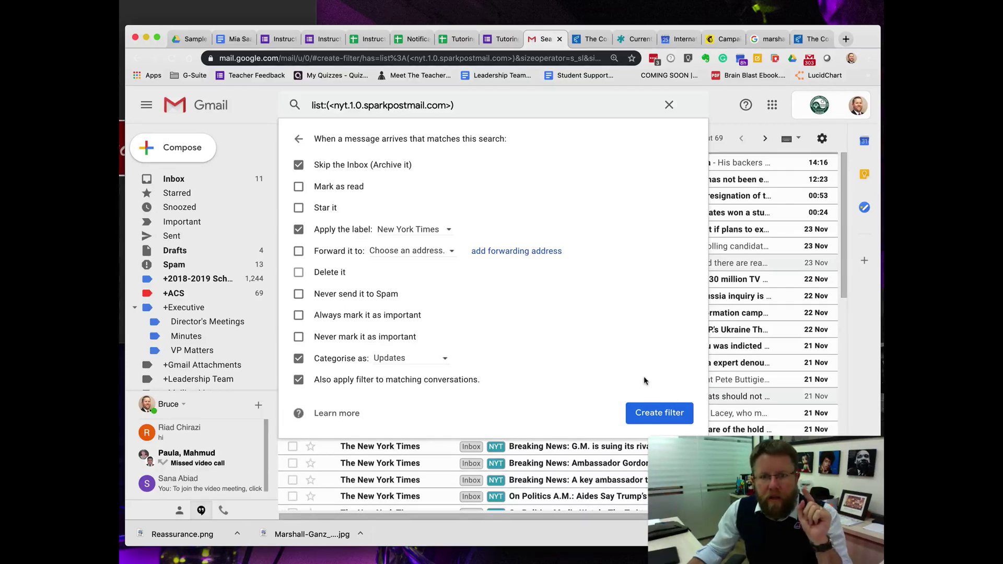
{"action": "left_click", "coordinate": [652, 415]}
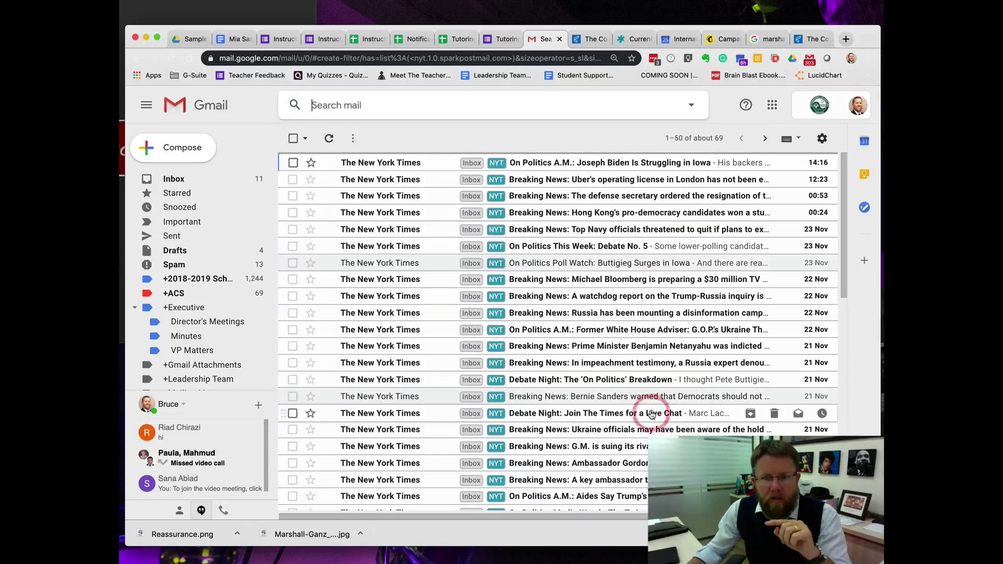
- Check the Updates inbox for remaining New York Times messages and locate the New York Times label in the label list
{"action": "scroll", "coordinate": [522, 361], "scroll_direction": "down", "scroll_amount": 5}
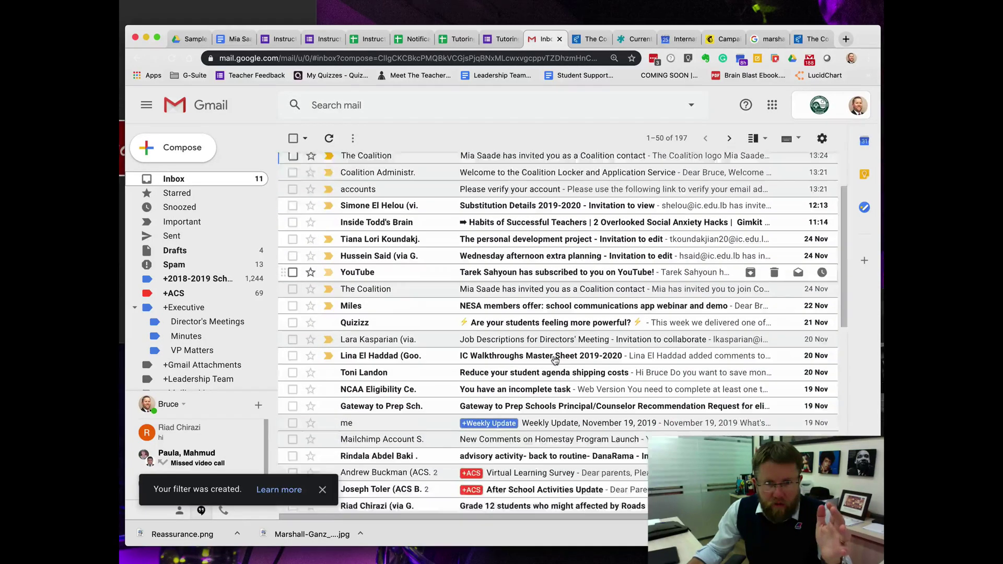
{"action": "scroll", "coordinate": [555, 360], "scroll_direction": "up", "scroll_amount": 5}
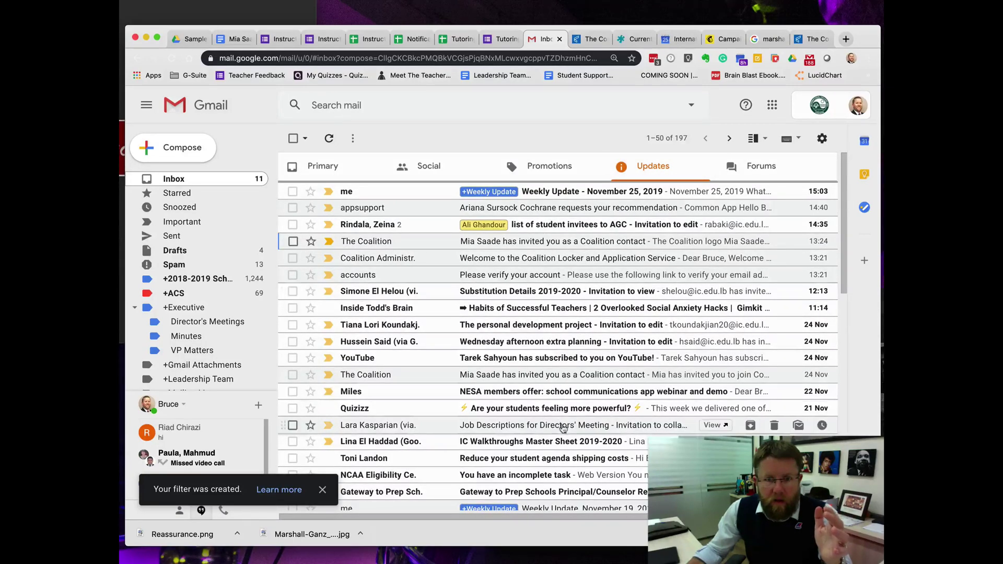
{"action": "scroll", "coordinate": [563, 430], "scroll_direction": "down", "scroll_amount": 1}
{"action": "scroll", "coordinate": [563, 430], "scroll_direction": "down", "scroll_amount": 9}
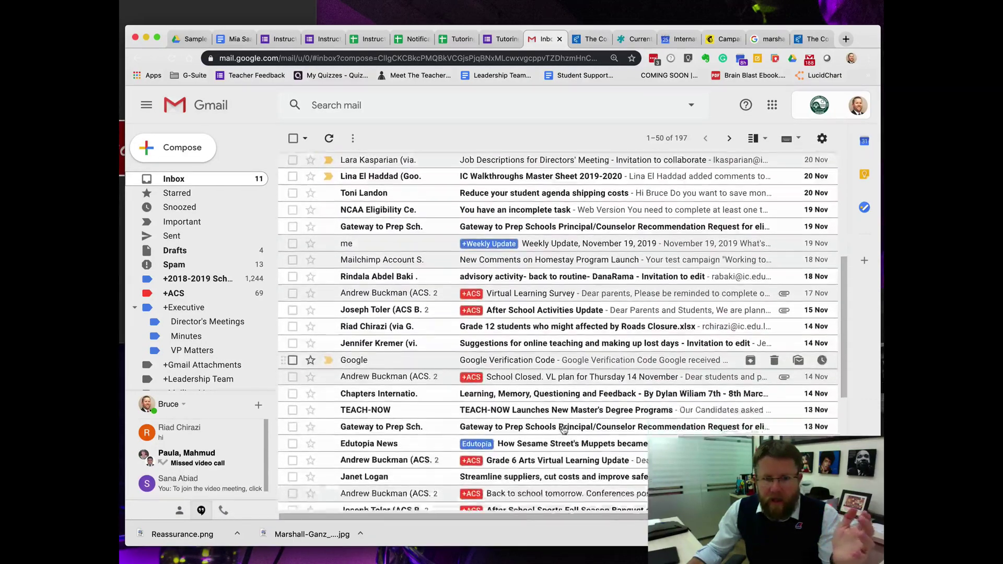
{"action": "scroll", "coordinate": [563, 430], "scroll_direction": "down", "scroll_amount": 5}
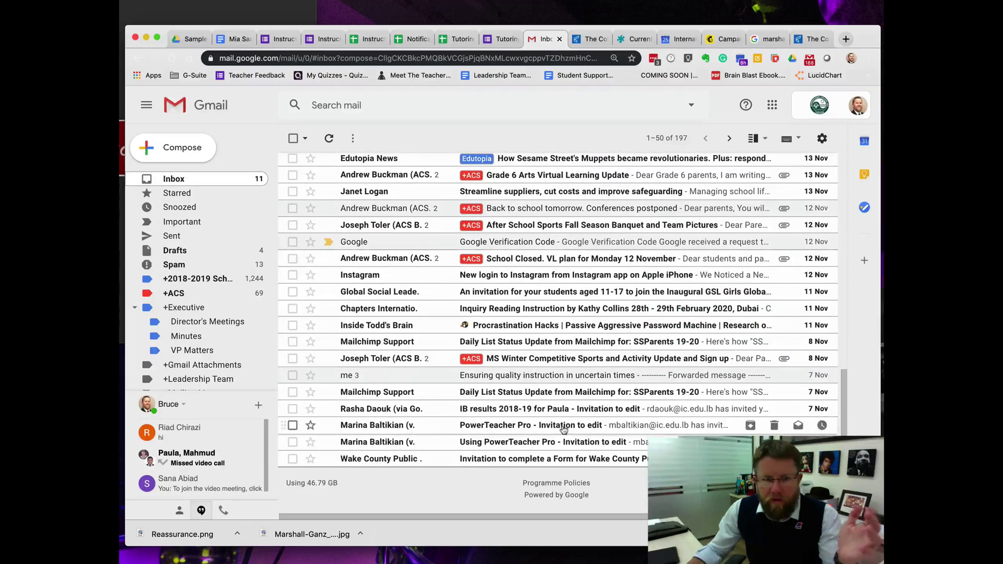
{"action": "scroll", "coordinate": [161, 330], "scroll_direction": "down", "scroll_amount": 15}
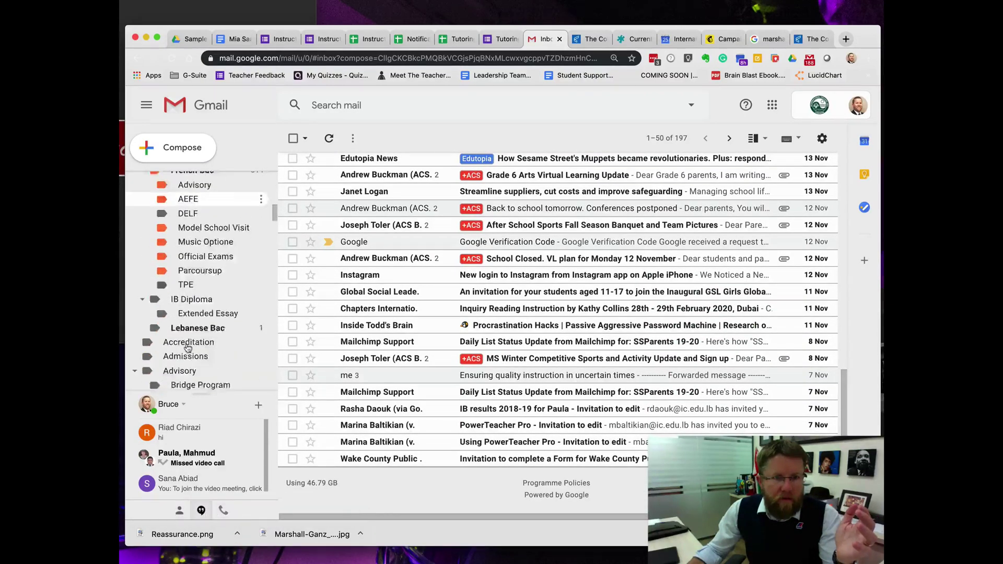
{"action": "scroll", "coordinate": [187, 348], "scroll_direction": "down", "scroll_amount": 15}
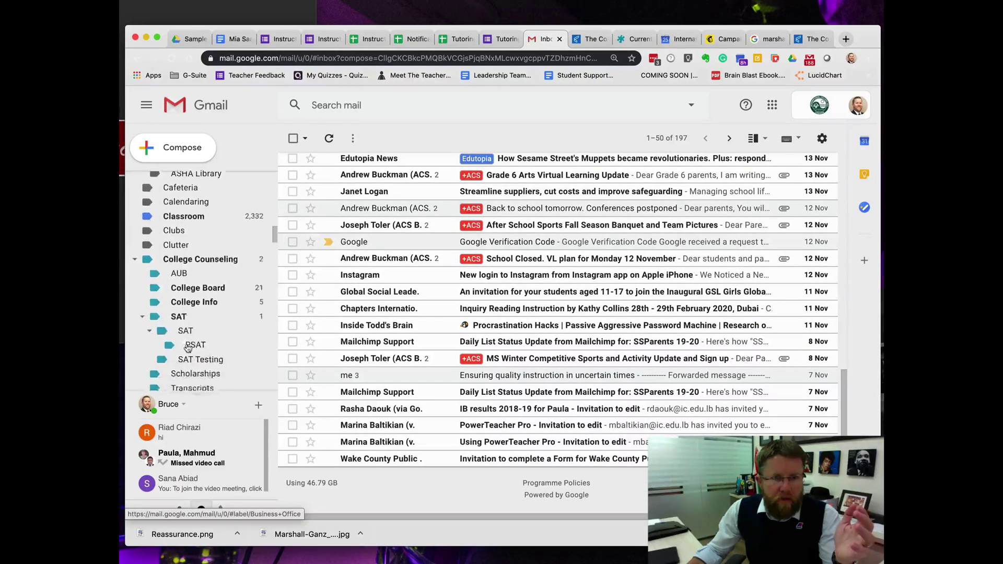
{"action": "scroll", "coordinate": [187, 347], "scroll_direction": "down", "scroll_amount": 15}
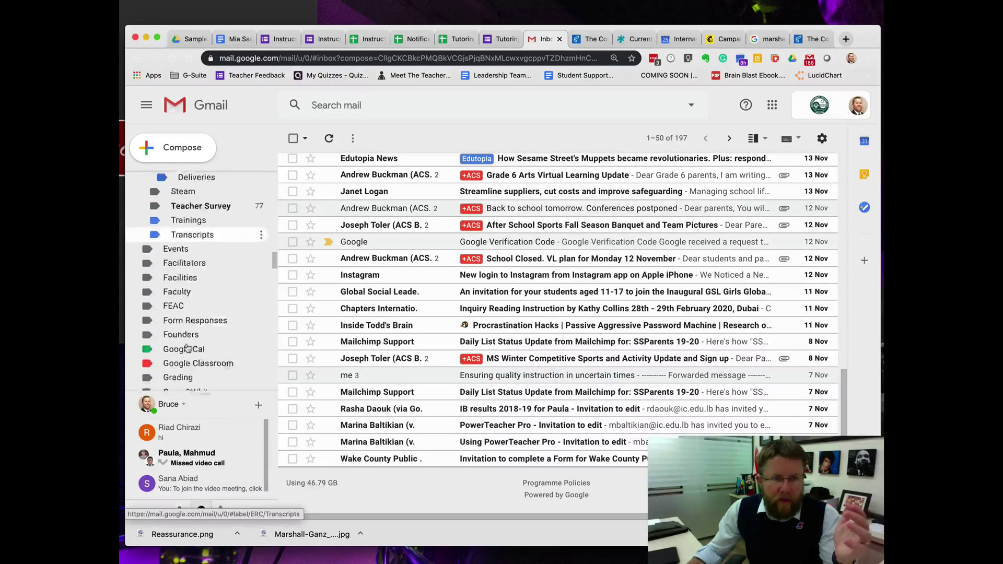
{"action": "scroll", "coordinate": [187, 347], "scroll_direction": "down", "scroll_amount": 15}
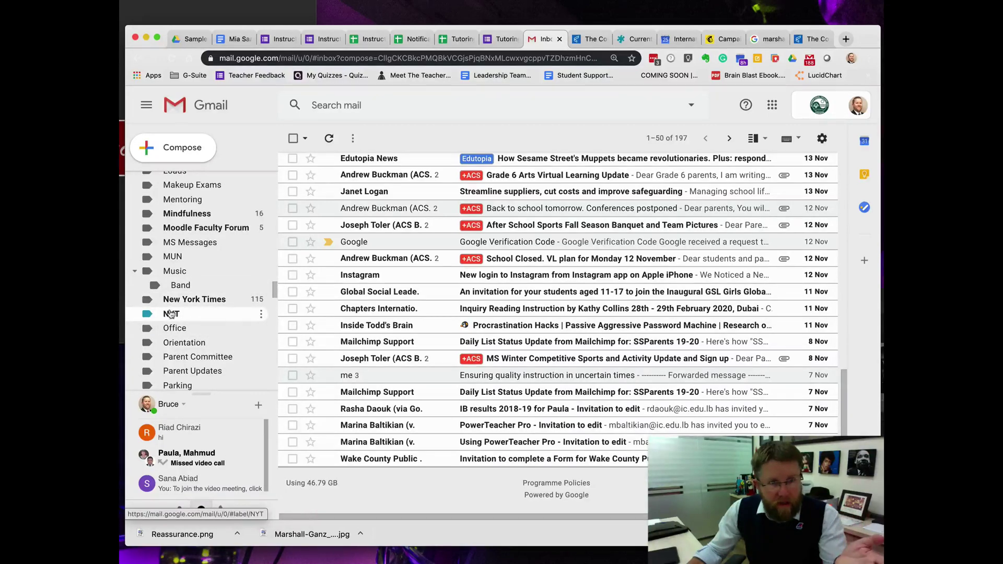
- Open the New York Times label's messages and rename the label to +New York Times
{"action": "left_click", "coordinate": [203, 299]}
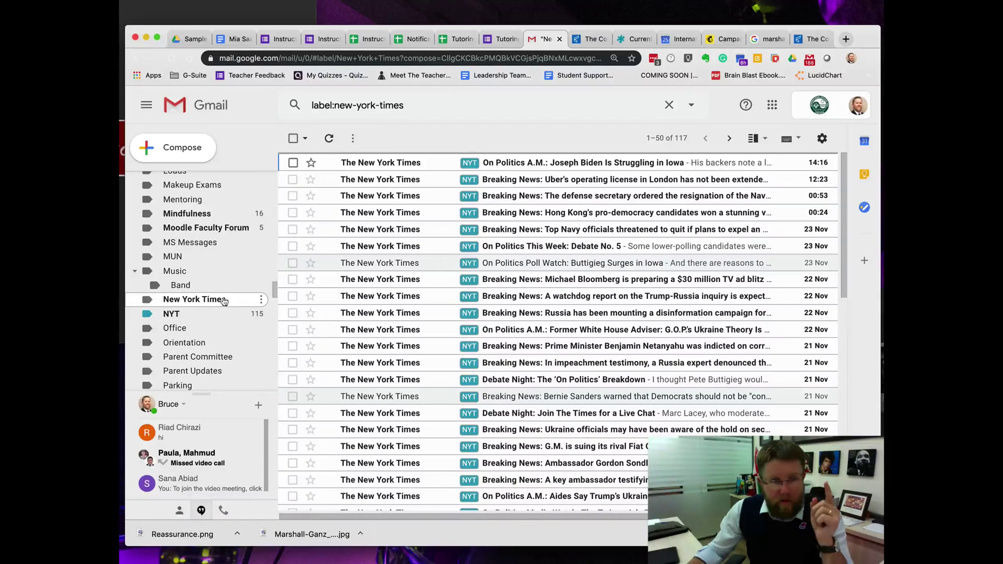
{"action": "left_click", "coordinate": [261, 299]}
{"action": "mouse_move", "coordinate": [263, 301]}
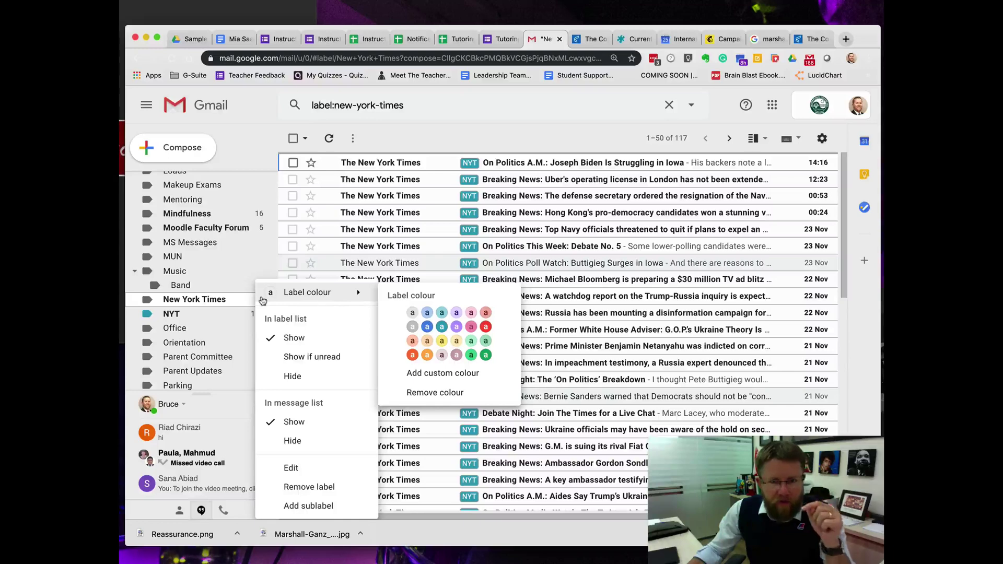
{"action": "left_click", "coordinate": [291, 468]}
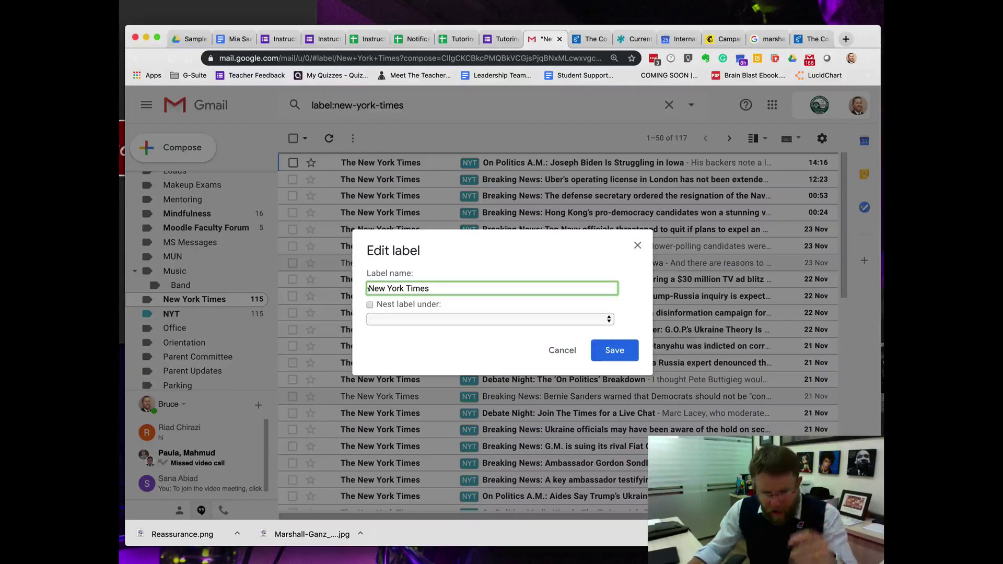
{"action": "type", "text": "+"}
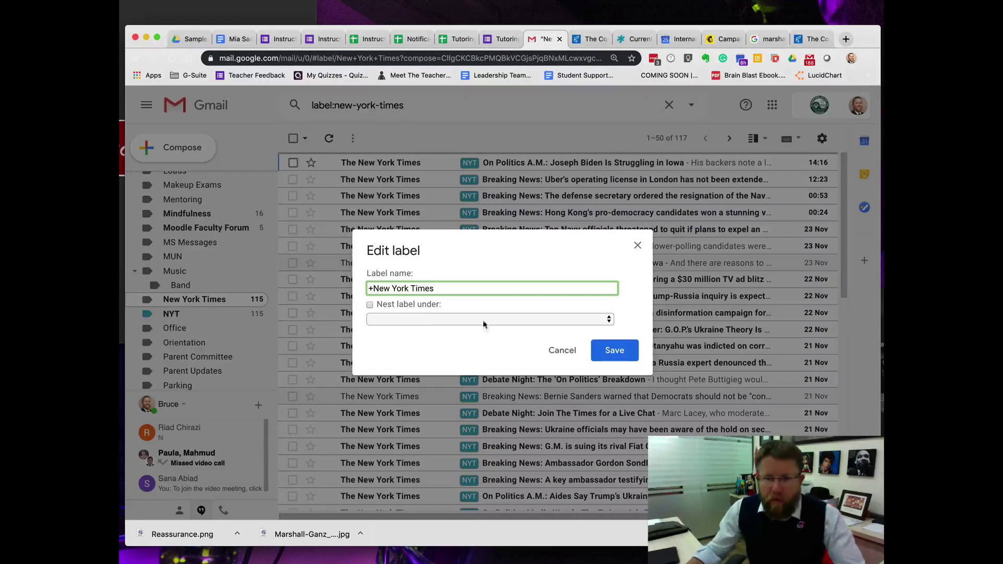
{"action": "left_click", "coordinate": [610, 349]}
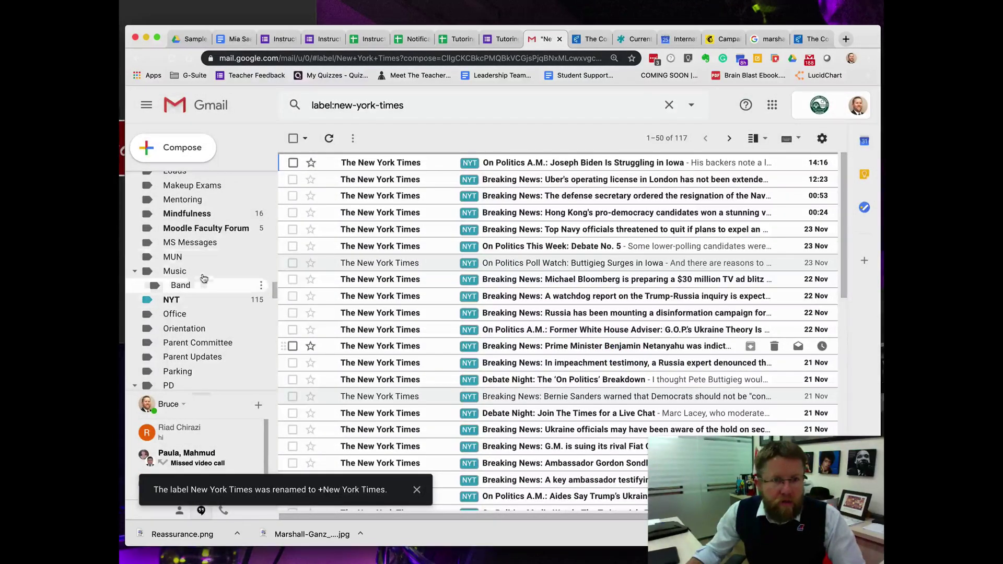
- Locate the +New York Times label among the other plus-prefixed labels and open its messages
{"action": "scroll", "coordinate": [207, 276], "scroll_direction": "up", "scroll_amount": 10}
{"action": "scroll", "coordinate": [208, 277], "scroll_direction": "up", "scroll_amount": 10}
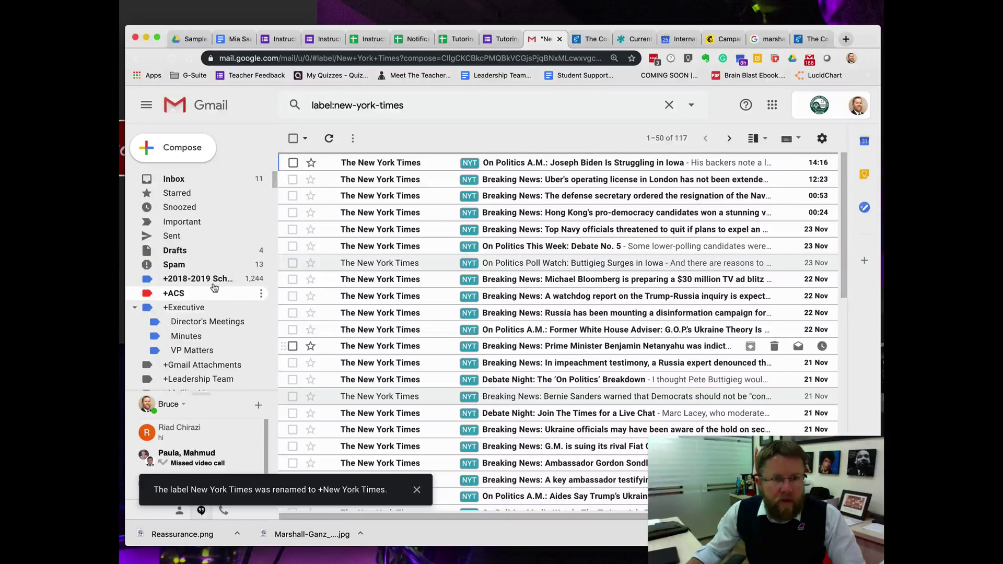
{"action": "scroll", "coordinate": [215, 287], "scroll_direction": "down", "scroll_amount": 2}
{"action": "scroll", "coordinate": [214, 288], "scroll_direction": "down", "scroll_amount": 3}
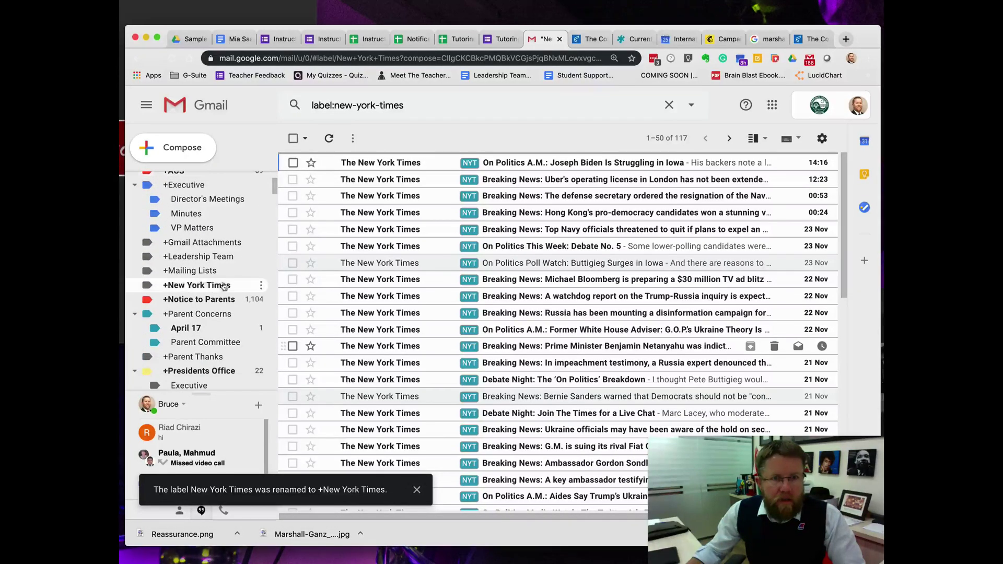
{"action": "scroll", "coordinate": [223, 286], "scroll_direction": "up", "scroll_amount": 5}
{"action": "scroll", "coordinate": [215, 354], "scroll_direction": "down", "scroll_amount": 3}
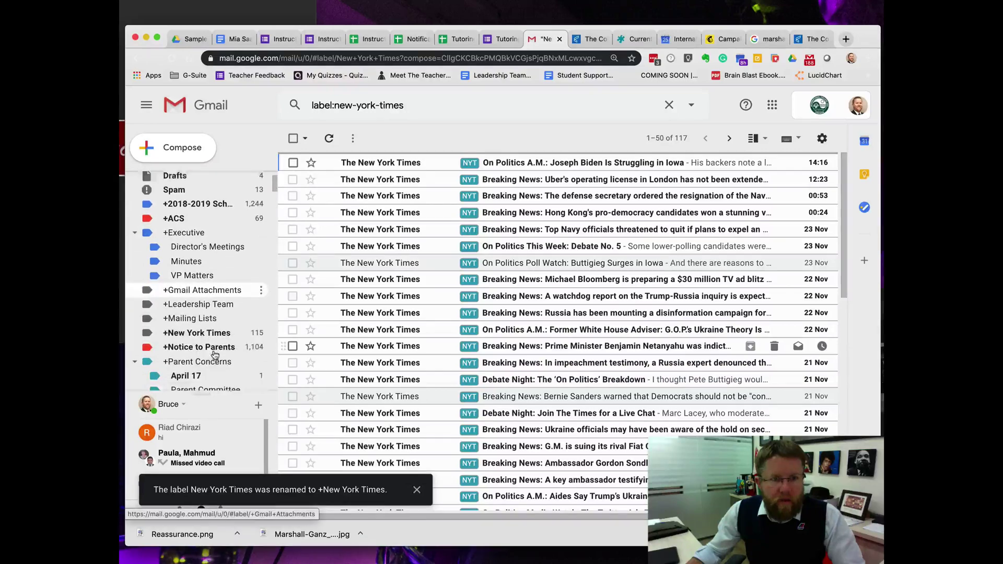
{"action": "scroll", "coordinate": [214, 353], "scroll_direction": "down", "scroll_amount": 1}
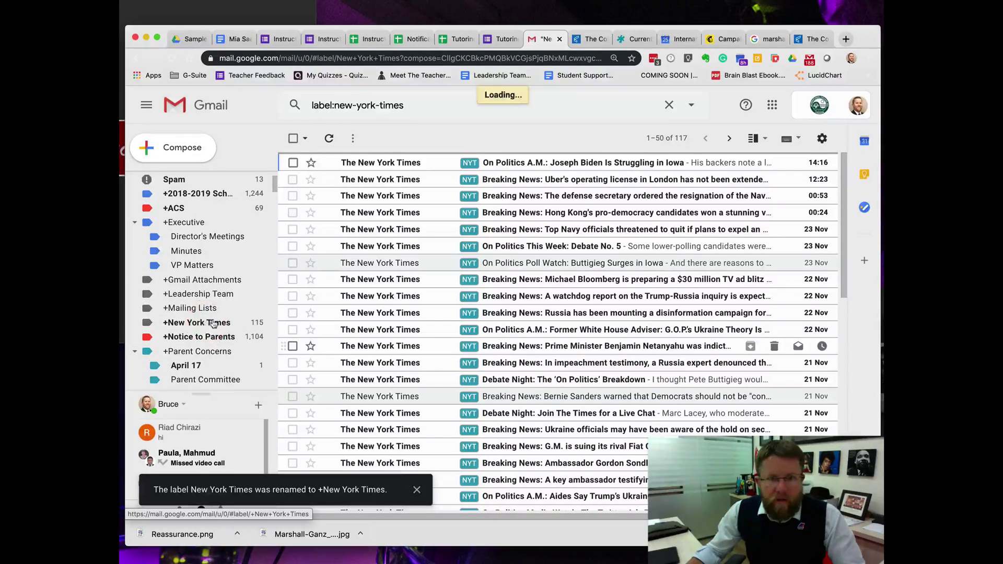
{"action": "left_click", "coordinate": [214, 323]}
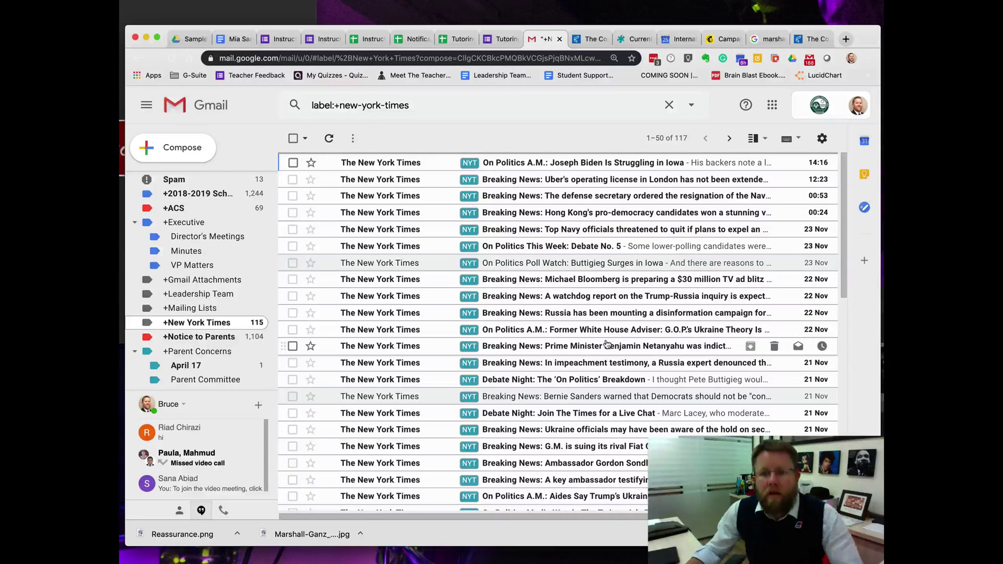
- Browse the messages under the +Notice to Parents and +New York Times labels, and open the +Weekly Update label
{"action": "left_click", "coordinate": [225, 339]}
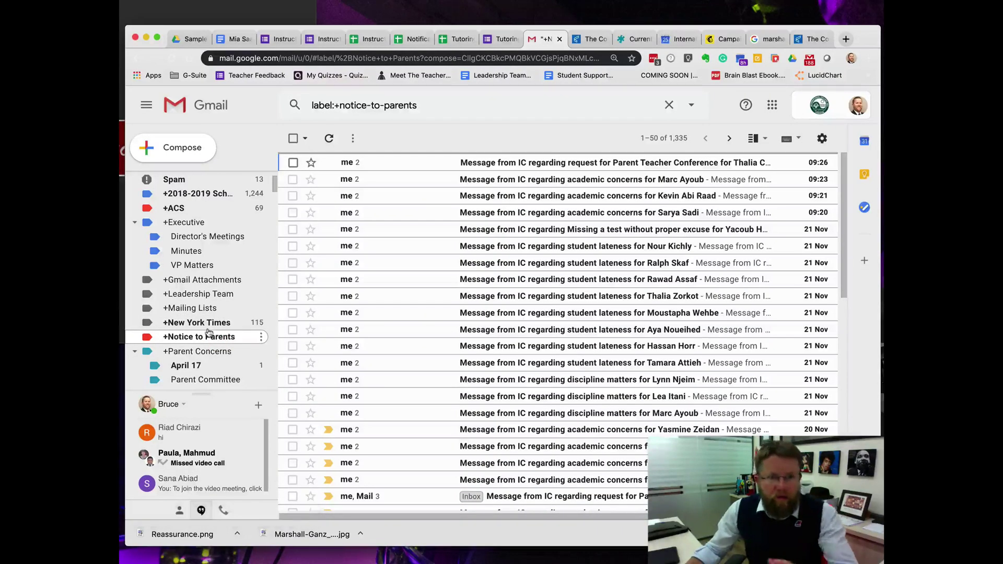
{"action": "left_click", "coordinate": [210, 323]}
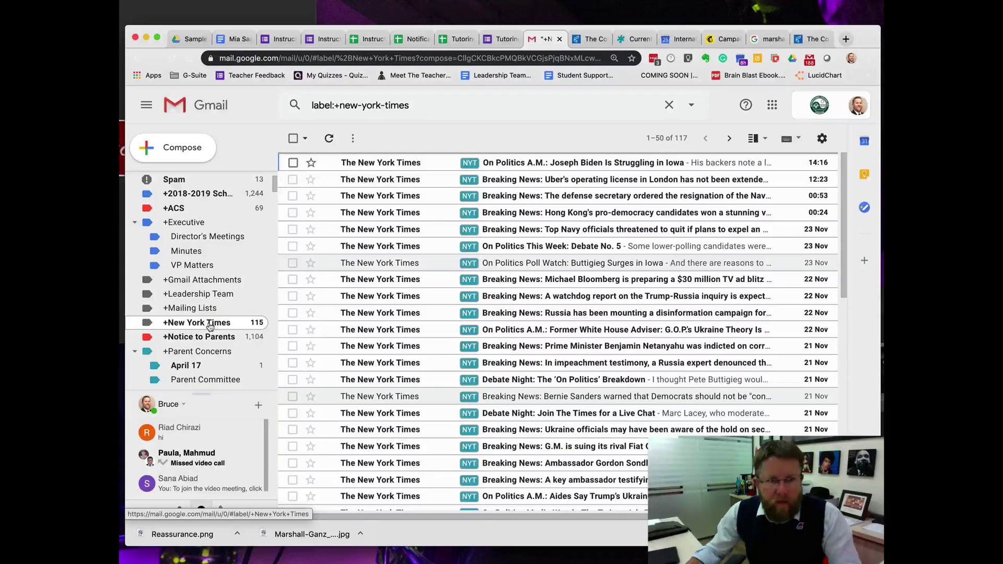
{"action": "scroll", "coordinate": [210, 334], "scroll_direction": "down", "scroll_amount": 5}
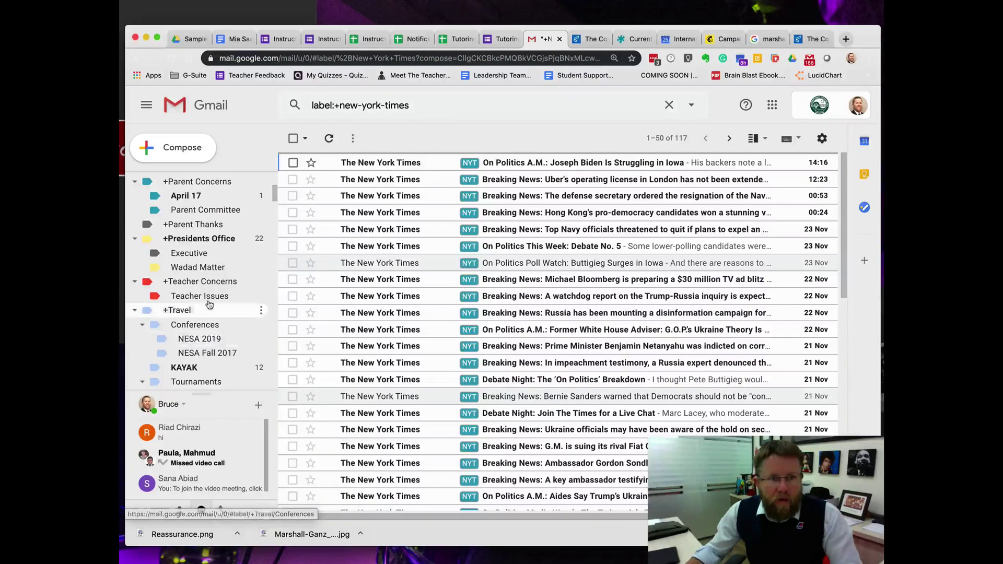
{"action": "scroll", "coordinate": [211, 335], "scroll_direction": "down", "scroll_amount": 3}
{"action": "left_click", "coordinate": [211, 306]}
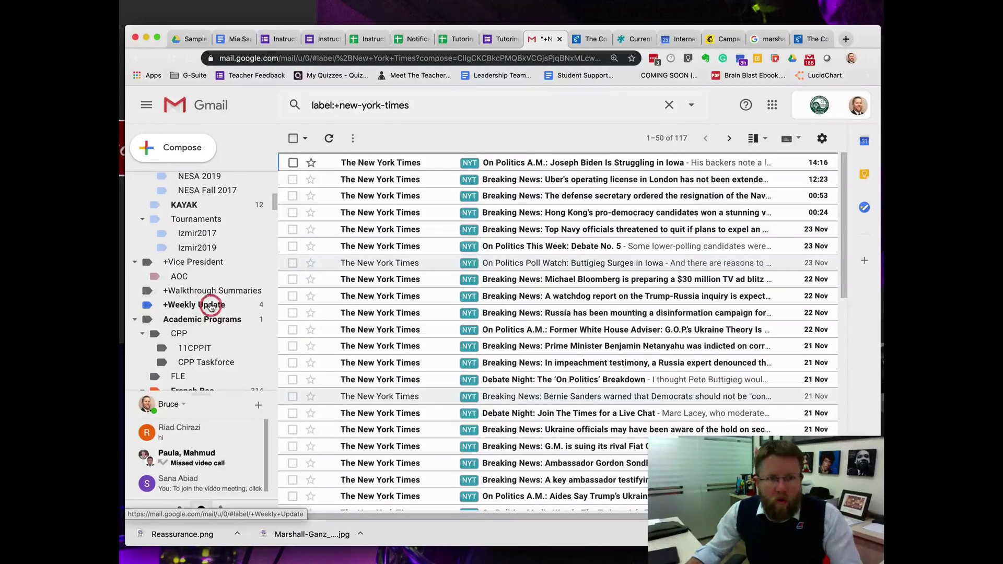